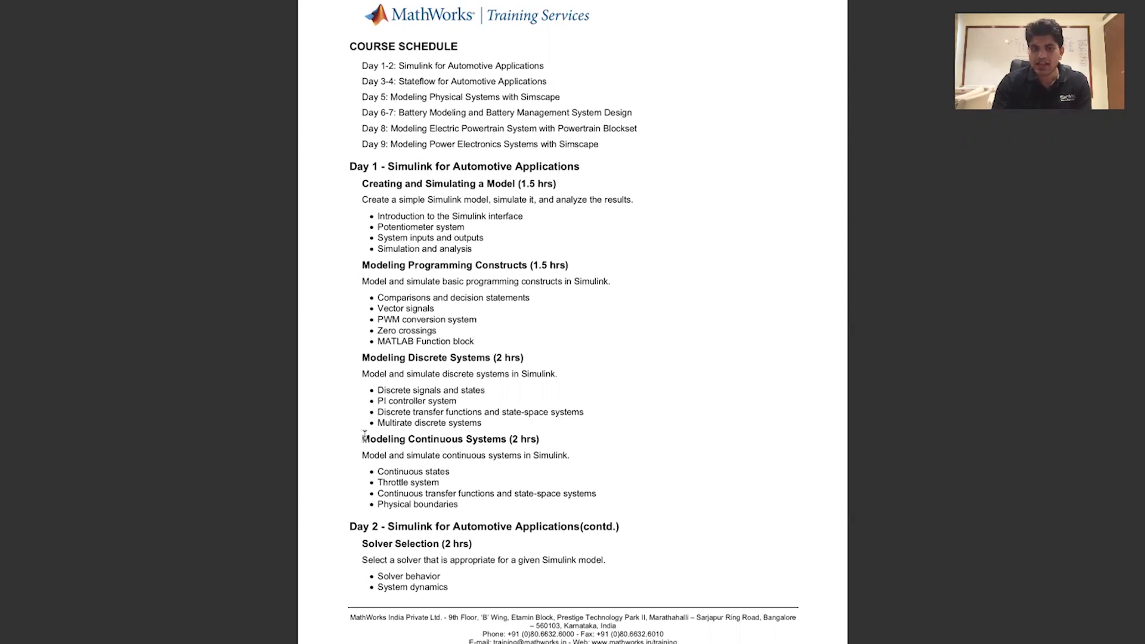
pyautogui.scroll(-5, 363, 436)
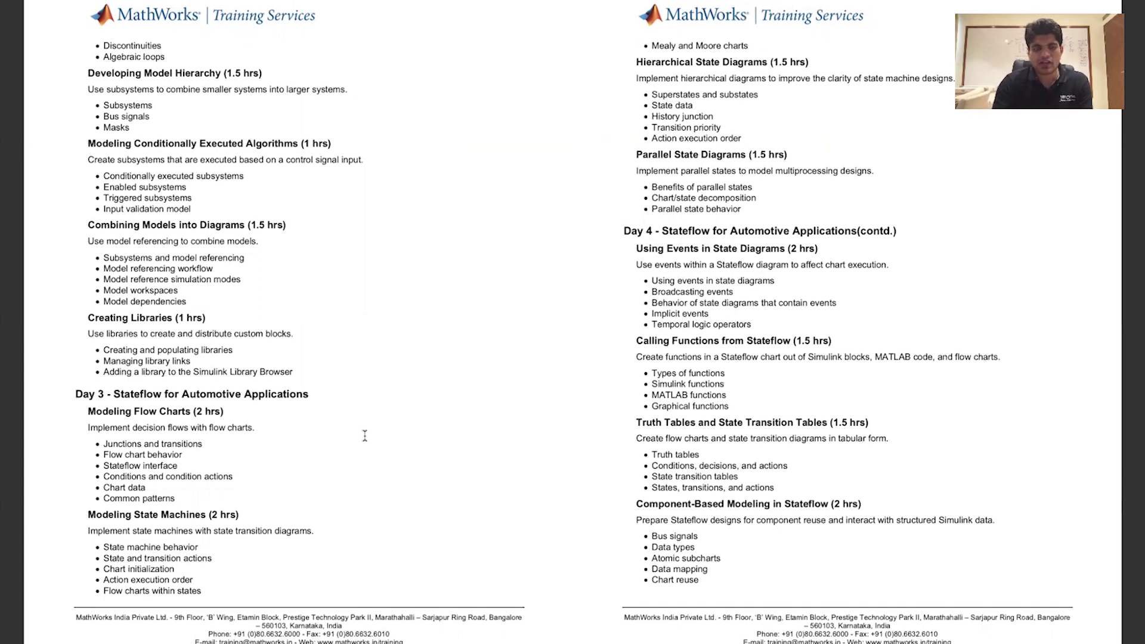
pyautogui.scroll(-3, 365, 435)
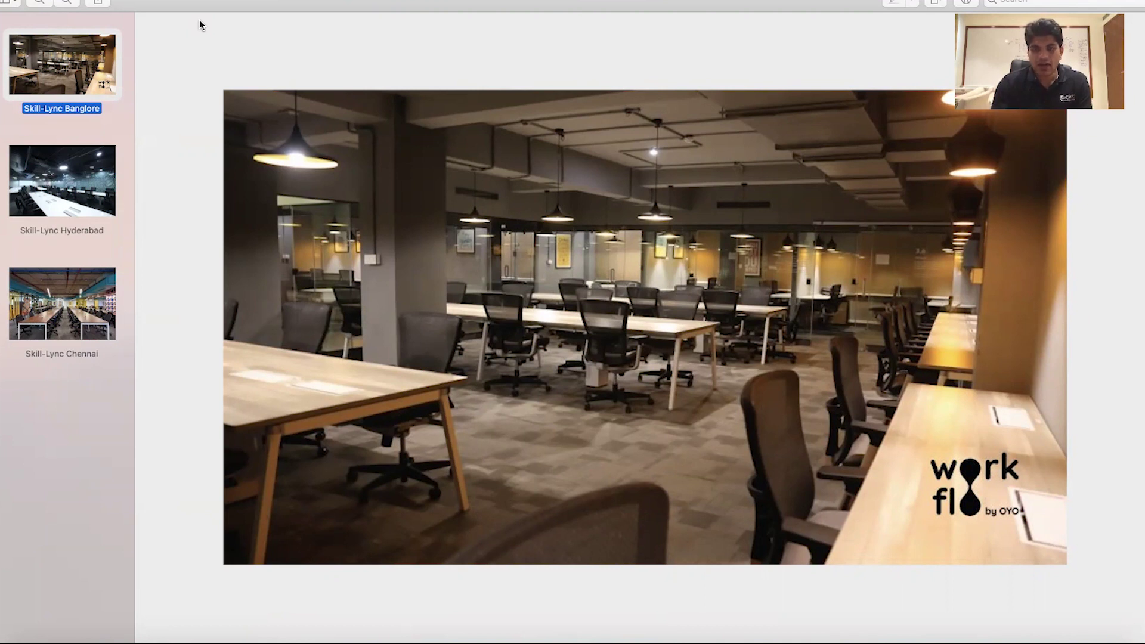
# Advance from the Skill-Lync Hyderabad photo to the Skill-Lync Chennai centre photo.
pyautogui.press('Down')
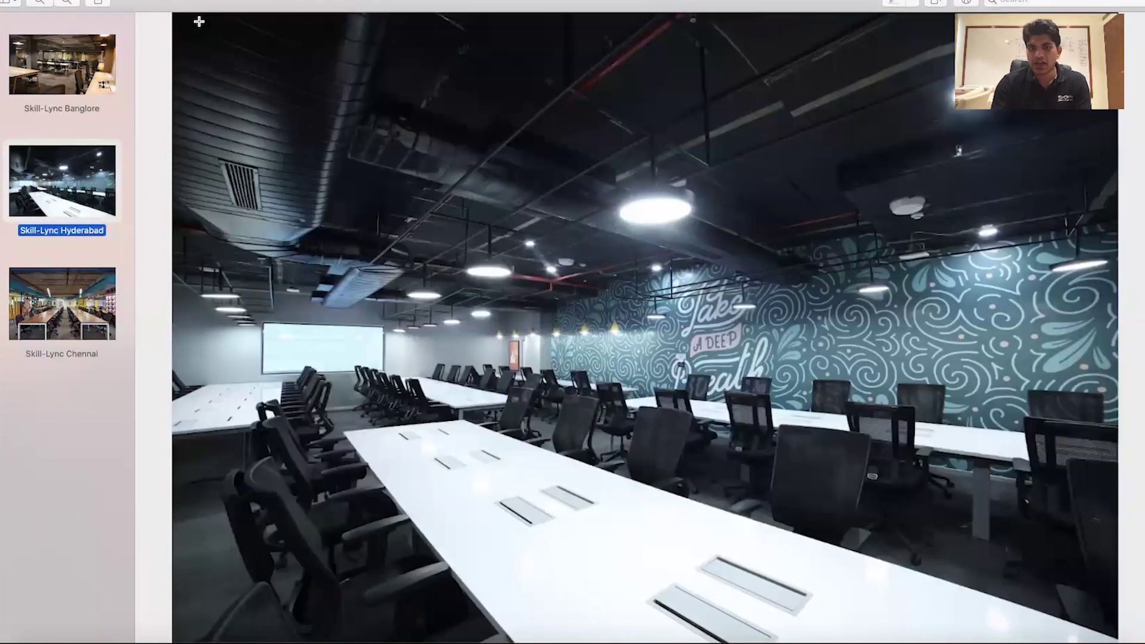
pyautogui.press('Down')
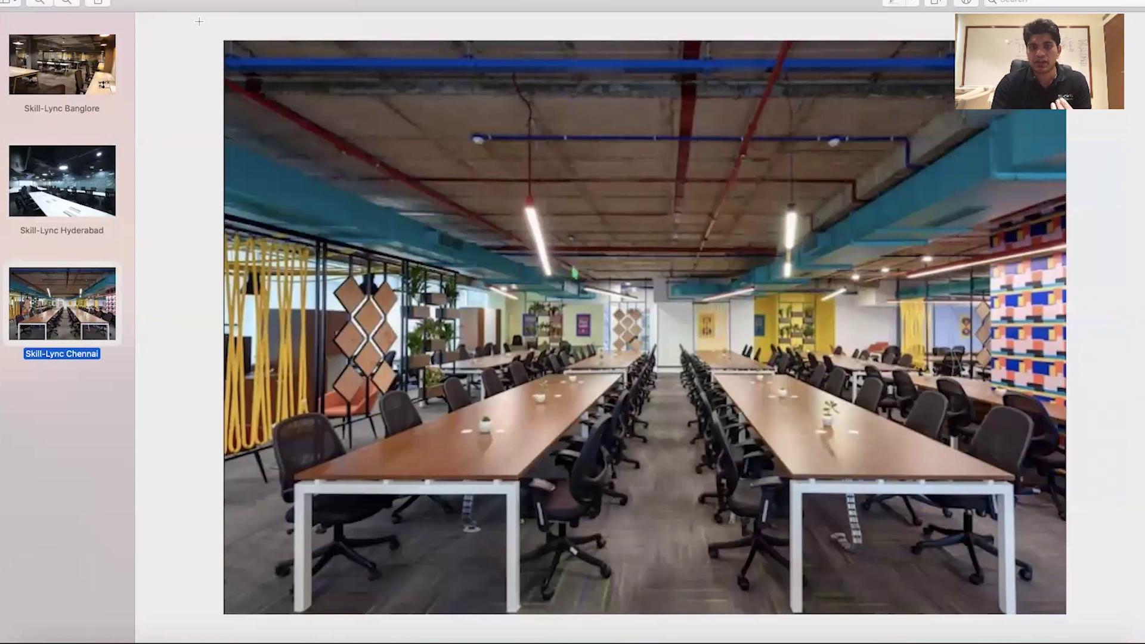